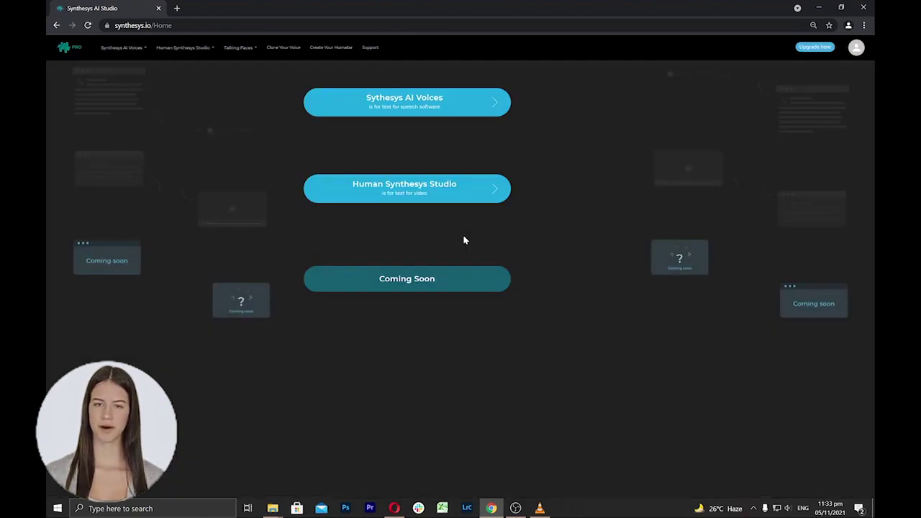
Start a new talking face, pick Jenny #2 over Luna #1, and leave the script empty
{"action": "left_click", "coordinate": [257, 50]}
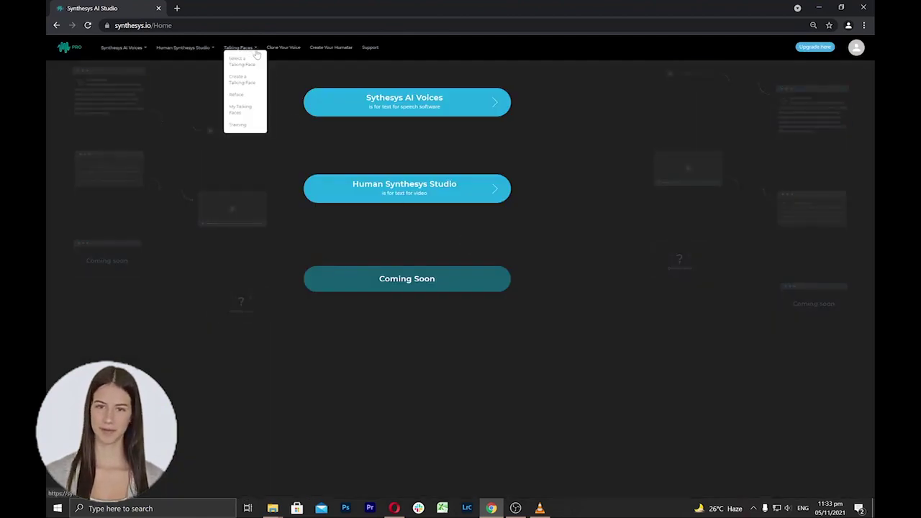
{"action": "left_click", "coordinate": [242, 84]}
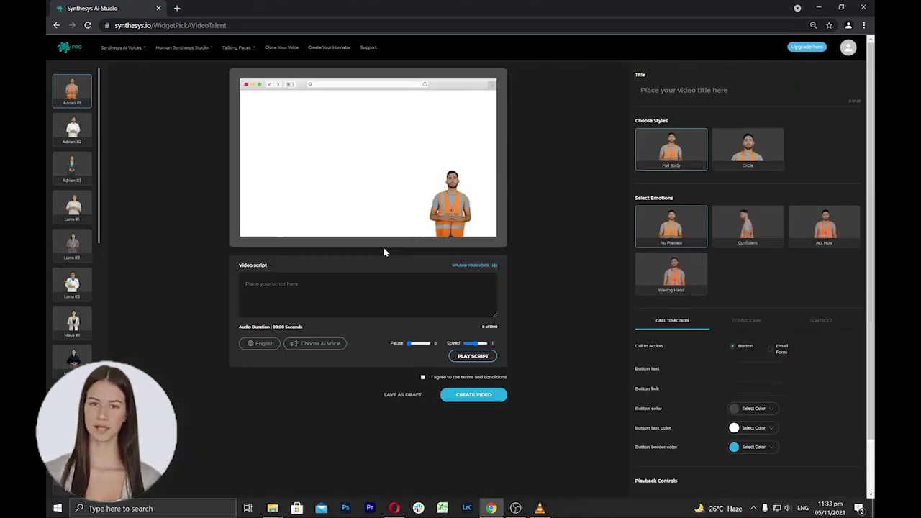
{"action": "left_click", "coordinate": [75, 216]}
{"action": "scroll", "coordinate": [75, 216], "scroll_direction": "down", "scroll_amount": 1}
{"action": "scroll", "coordinate": [72, 216], "scroll_direction": "down", "scroll_amount": 5}
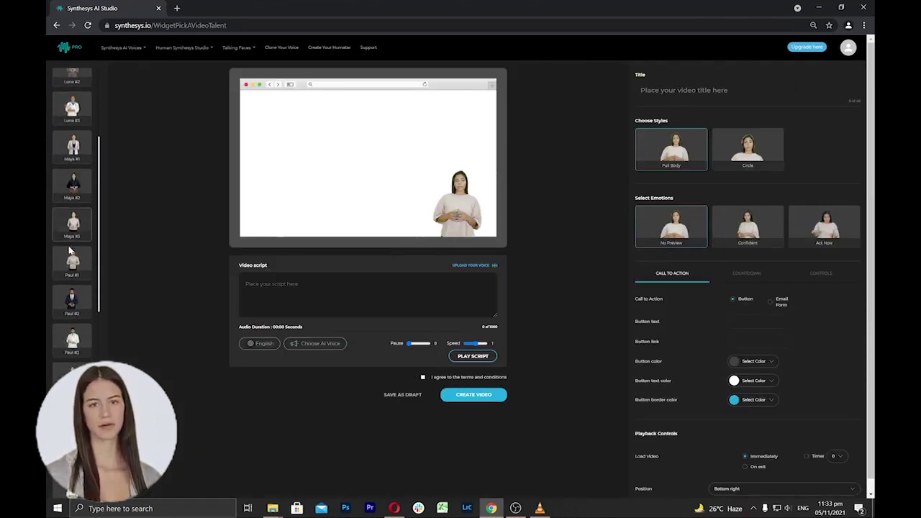
{"action": "left_click", "coordinate": [72, 185]}
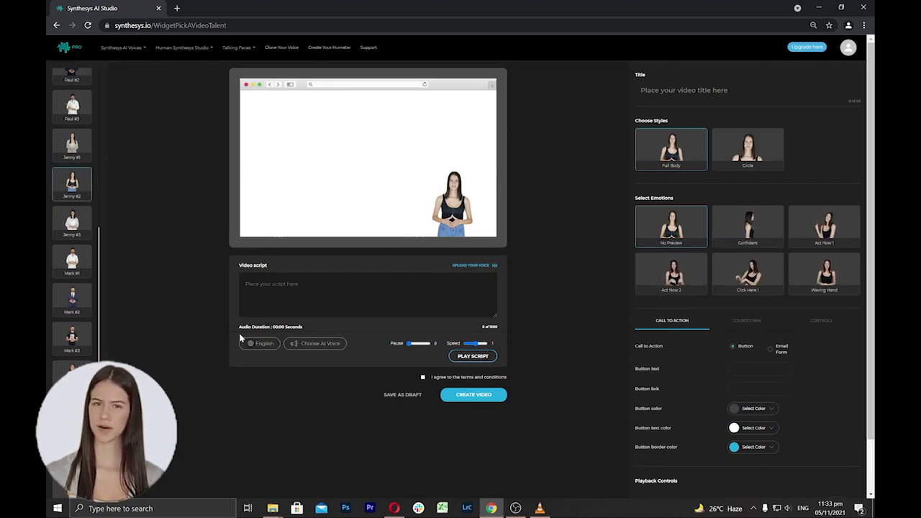
{"action": "left_click", "coordinate": [248, 288]}
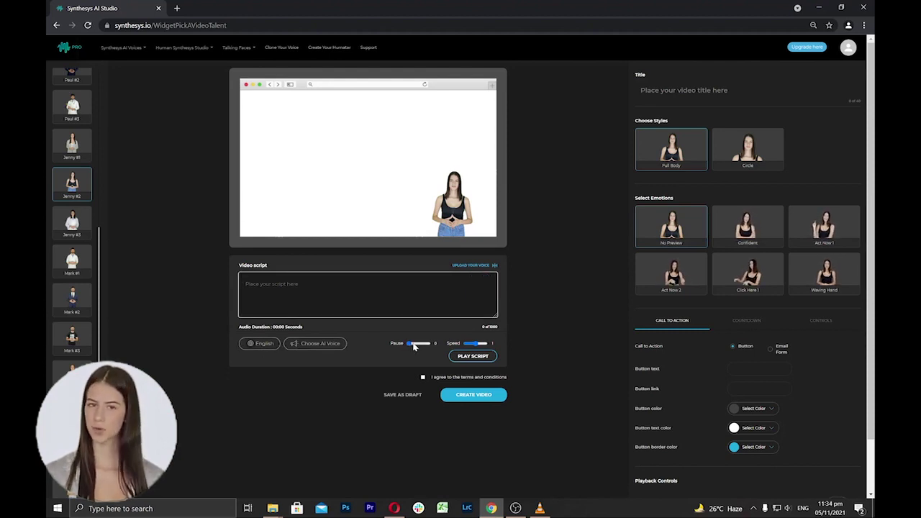
{"action": "left_click", "coordinate": [407, 347]}
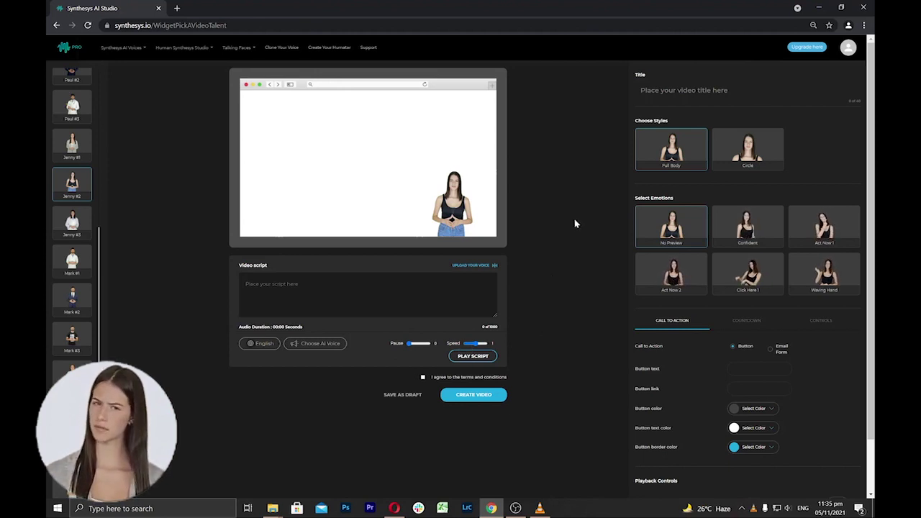
Title the video 'Talking face' and keep the Controls position at Bottom right
{"action": "left_click", "coordinate": [683, 90]}
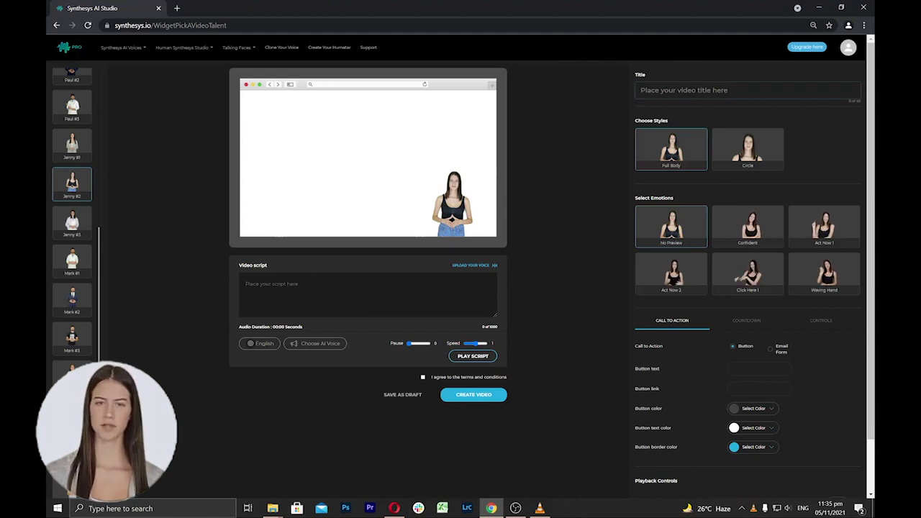
{"action": "type", "text": "Talkin"}
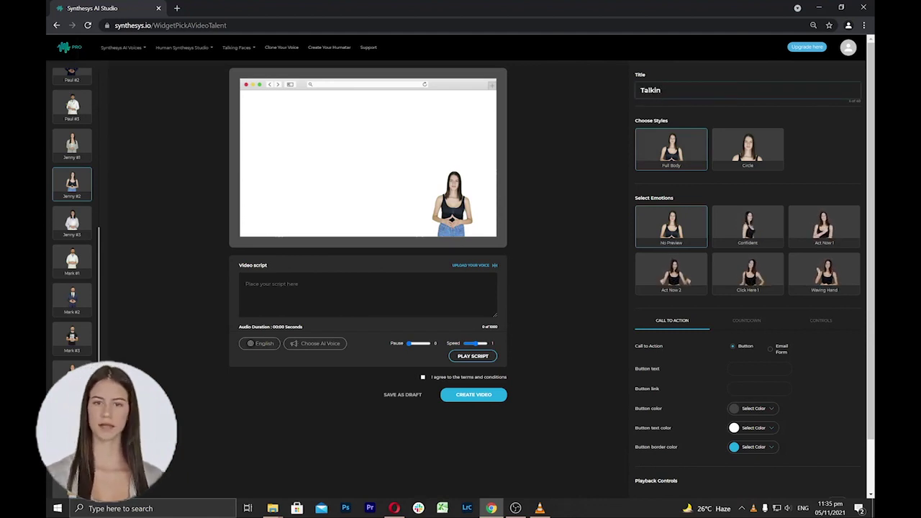
{"action": "type", "text": "g face"}
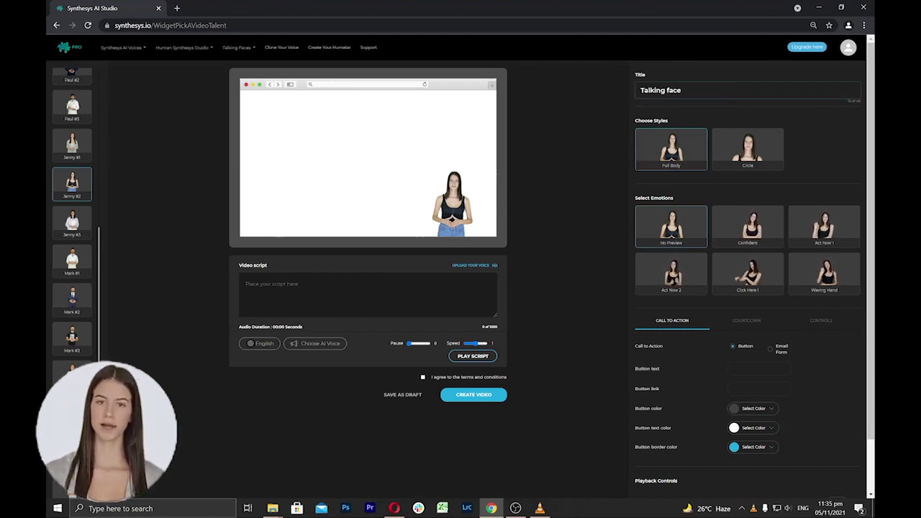
{"action": "left_click", "coordinate": [746, 321]}
{"action": "left_click", "coordinate": [809, 323]}
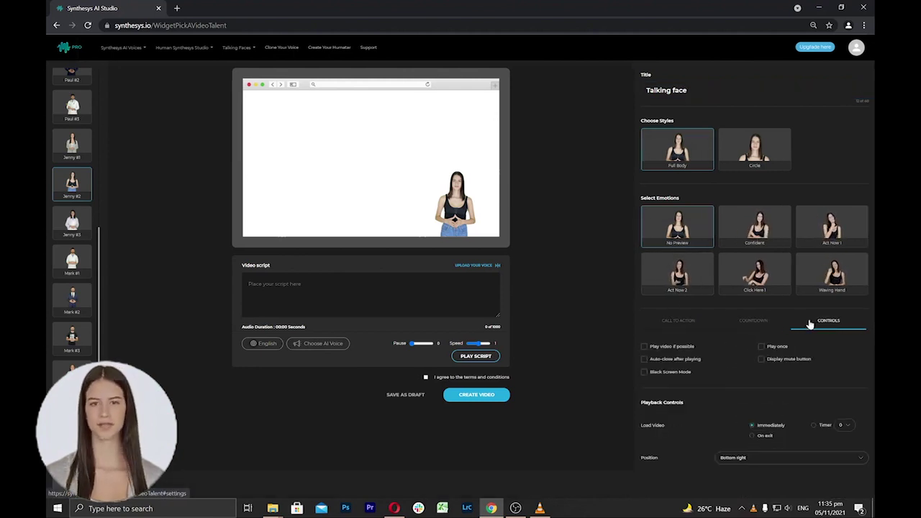
{"action": "left_click", "coordinate": [769, 459]}
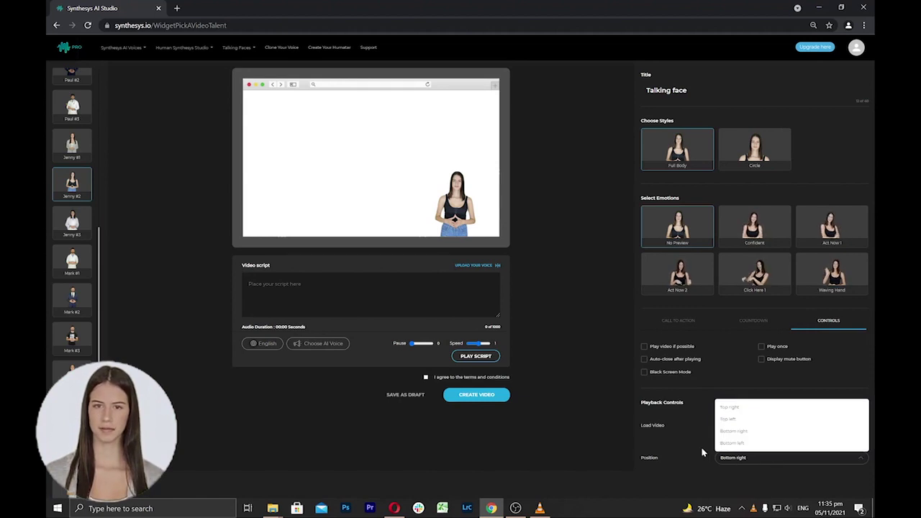
{"action": "left_click", "coordinate": [768, 460]}
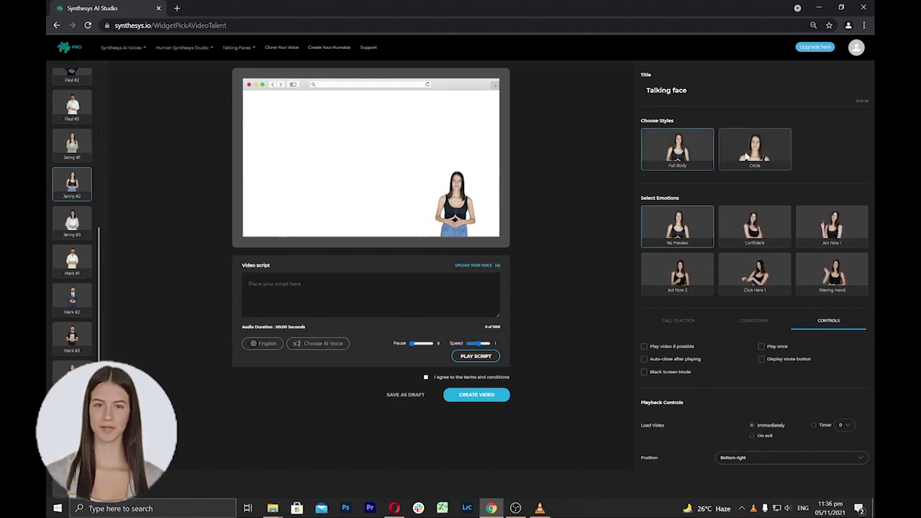
Try the Circle style, return to Full Body, and apply the Waving Hand emotion
{"action": "left_click", "coordinate": [748, 155]}
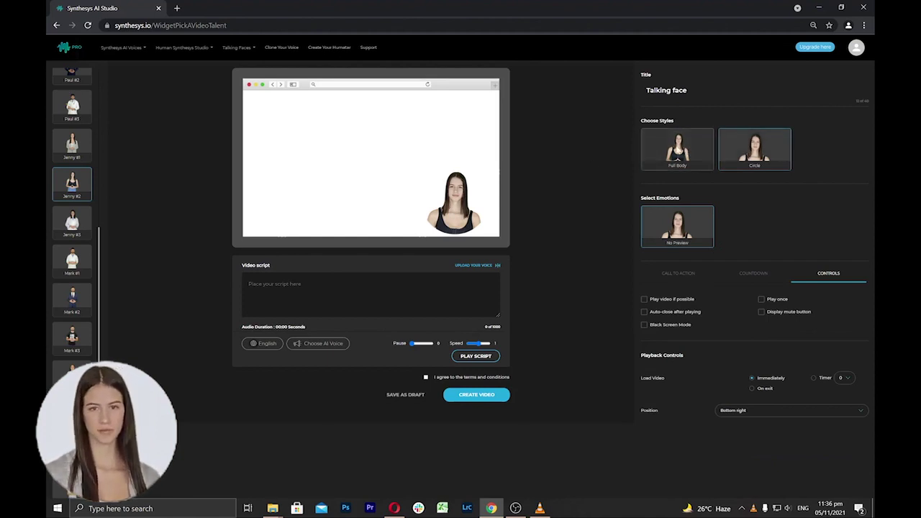
{"action": "left_click", "coordinate": [676, 149]}
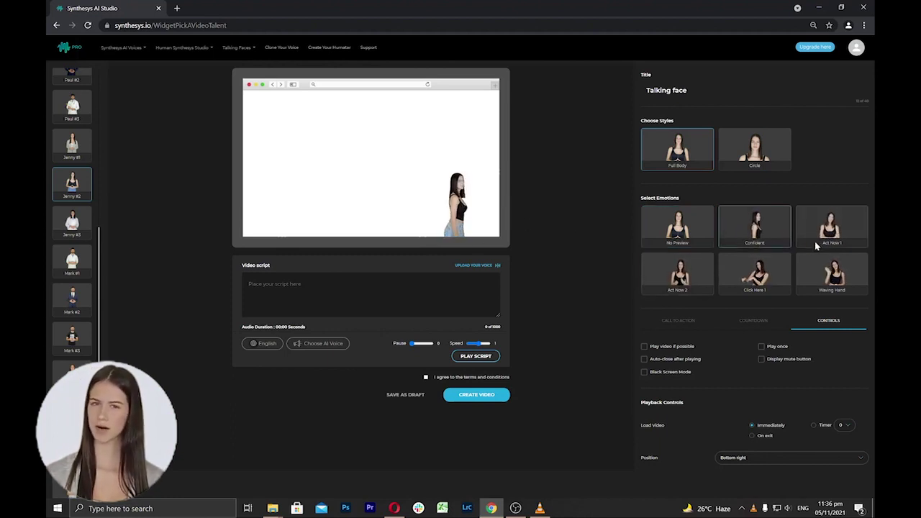
{"action": "left_click", "coordinate": [838, 282]}
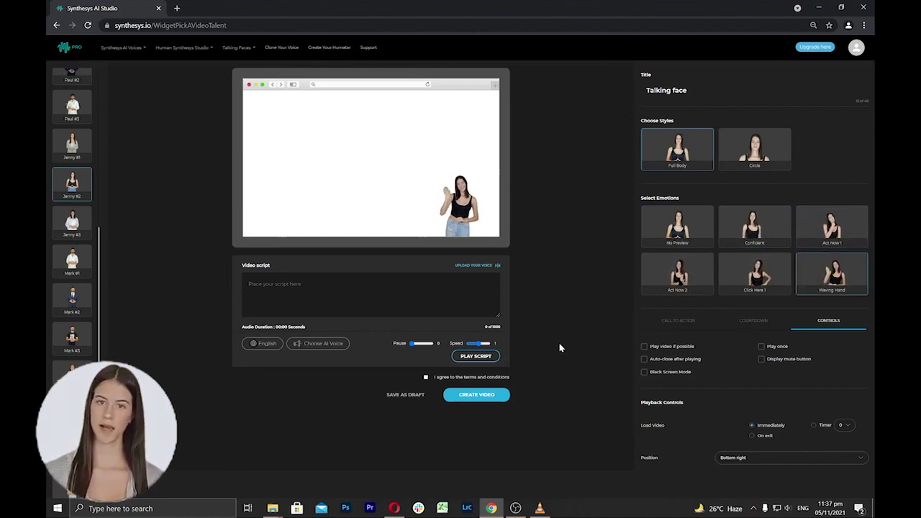
{"action": "left_click", "coordinate": [675, 322]}
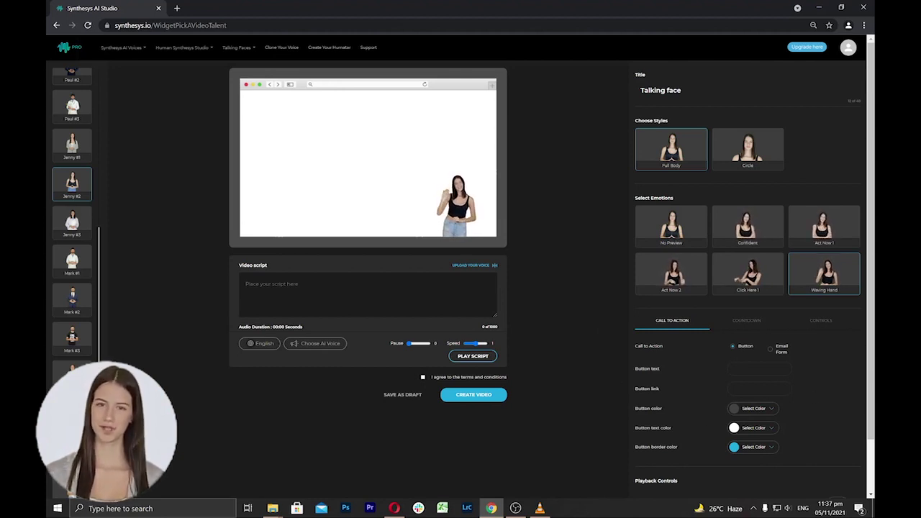
Give the call-to-action button a pinkish red fill and pink text colour
{"action": "left_click", "coordinate": [733, 368]}
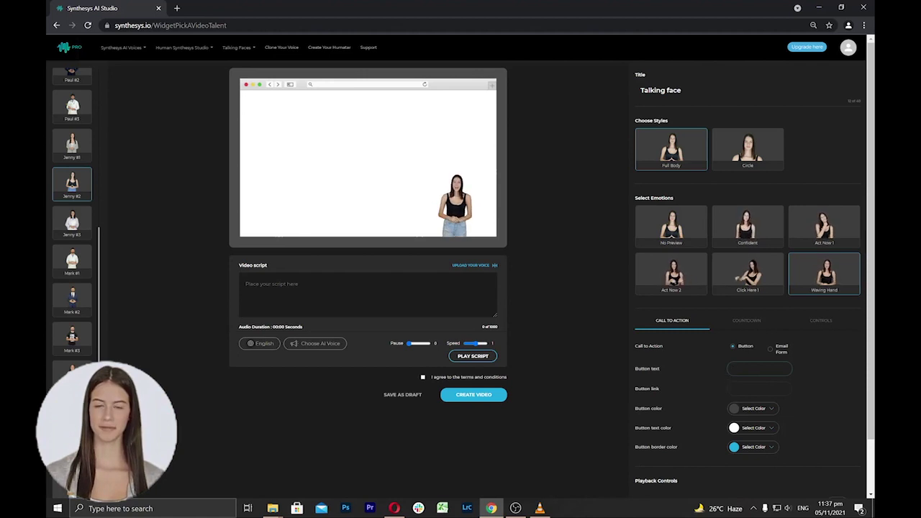
{"action": "left_click", "coordinate": [733, 388]}
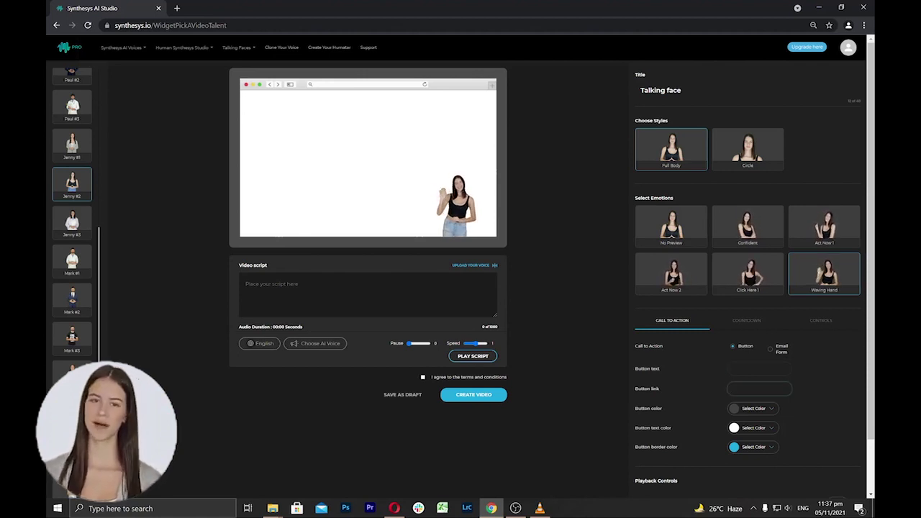
{"action": "left_click", "coordinate": [774, 409]}
{"action": "left_click", "coordinate": [771, 421]}
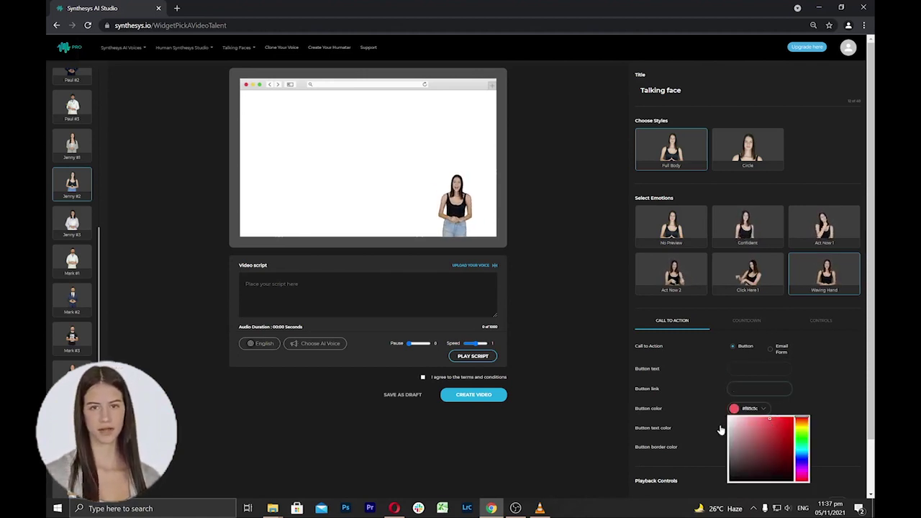
{"action": "left_click", "coordinate": [721, 430]}
{"action": "left_click", "coordinate": [756, 428]}
{"action": "left_click", "coordinate": [747, 443]}
{"action": "left_click", "coordinate": [718, 454]}
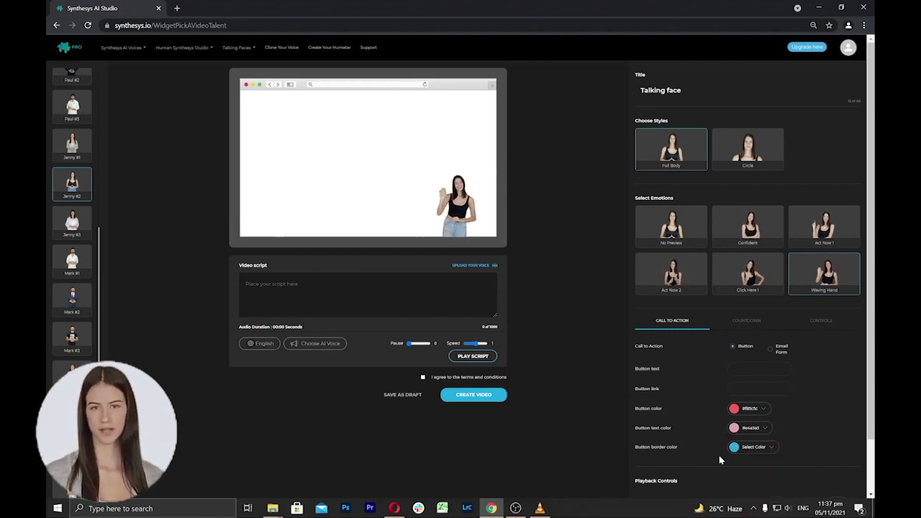
{"action": "left_click", "coordinate": [751, 323]}
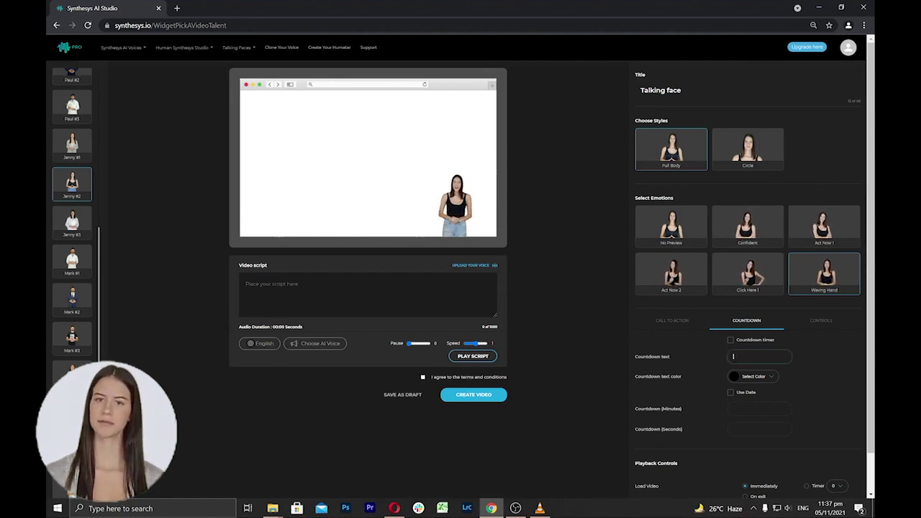
Set the countdown text to 123 in pinkish red #dd7878 and enable Use Date
{"action": "left_click", "coordinate": [733, 356]}
{"action": "type", "text": "123"}
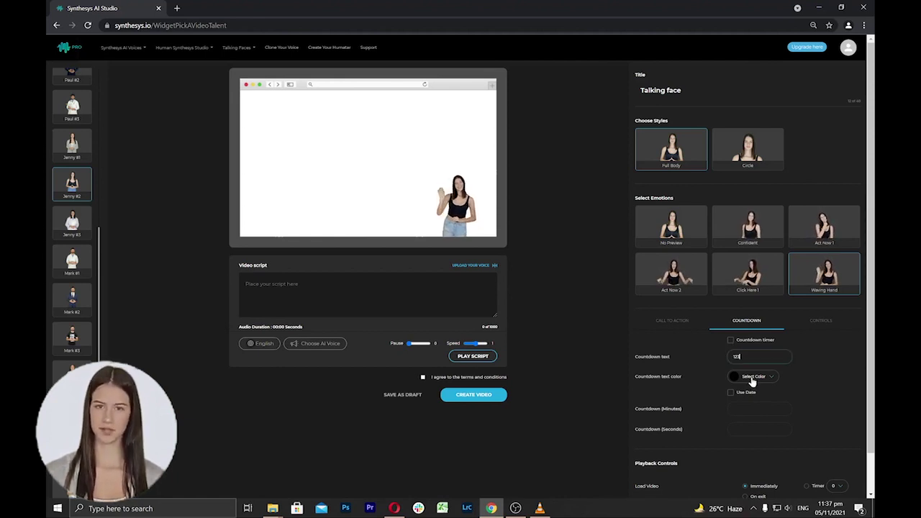
{"action": "left_click", "coordinate": [752, 377]}
{"action": "left_click", "coordinate": [754, 390]}
{"action": "left_click", "coordinate": [704, 392]}
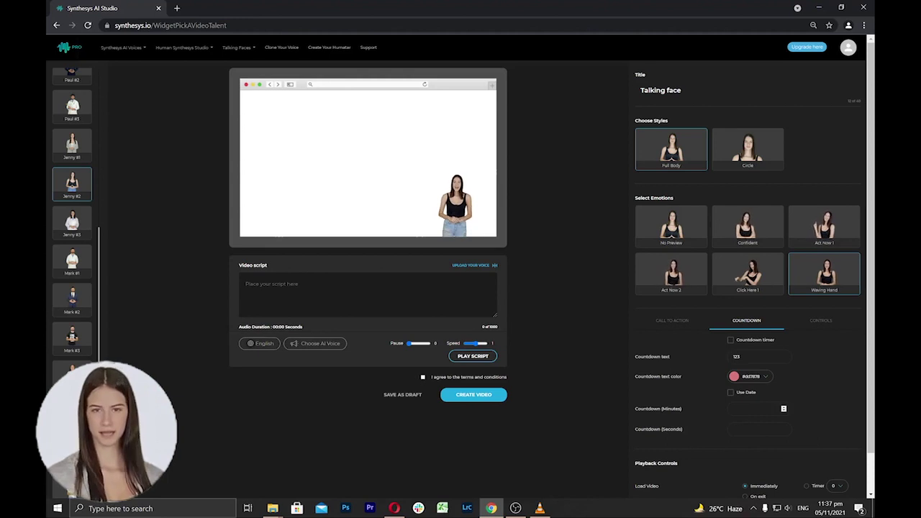
{"action": "left_click", "coordinate": [730, 392]}
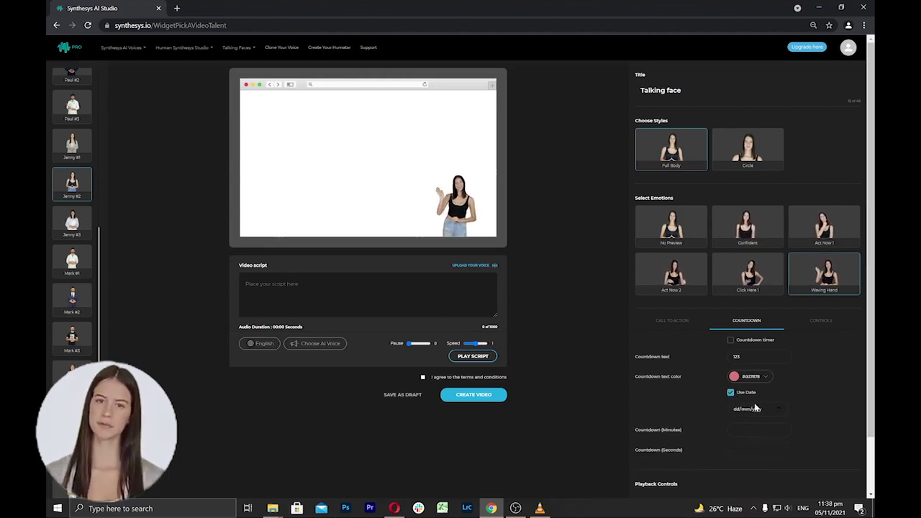
{"action": "scroll", "coordinate": [755, 408], "scroll_direction": "down", "scroll_amount": 1}
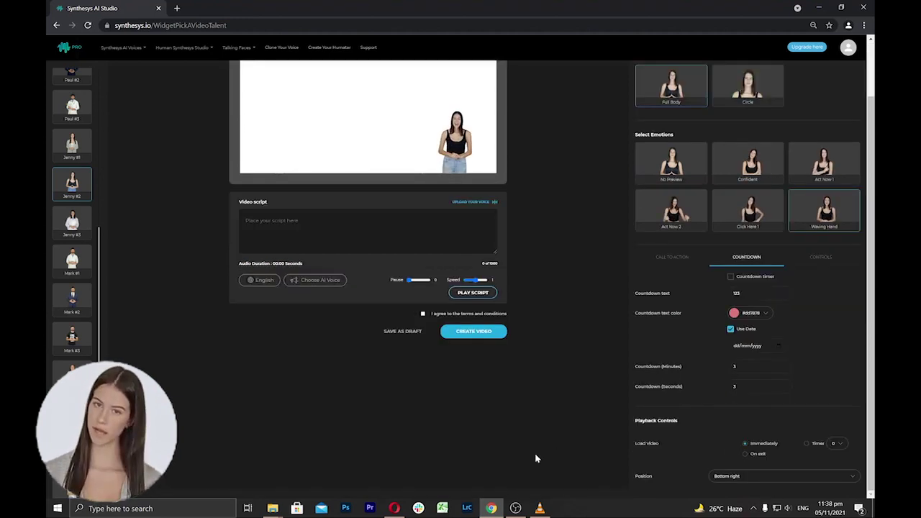
Turn on Play video if possible and Black Screen Mode in the playback controls
{"action": "left_click", "coordinate": [822, 259]}
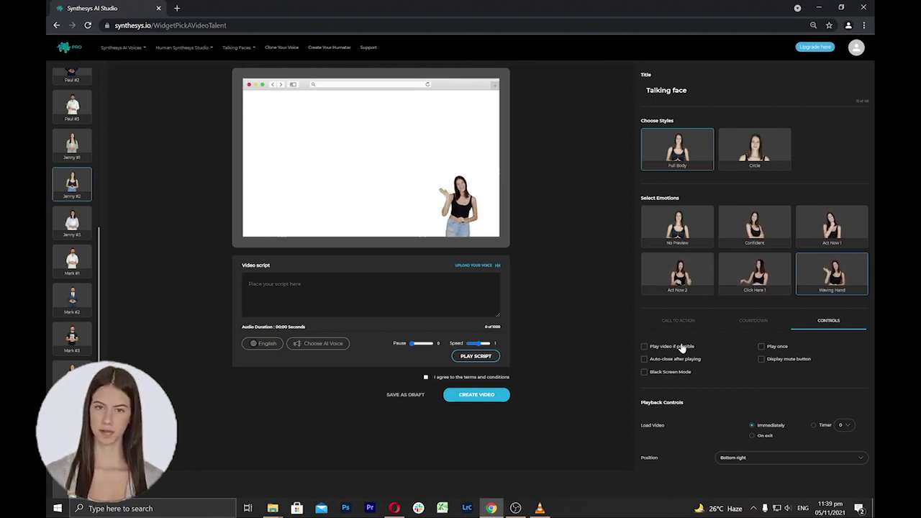
{"action": "left_click", "coordinate": [645, 347]}
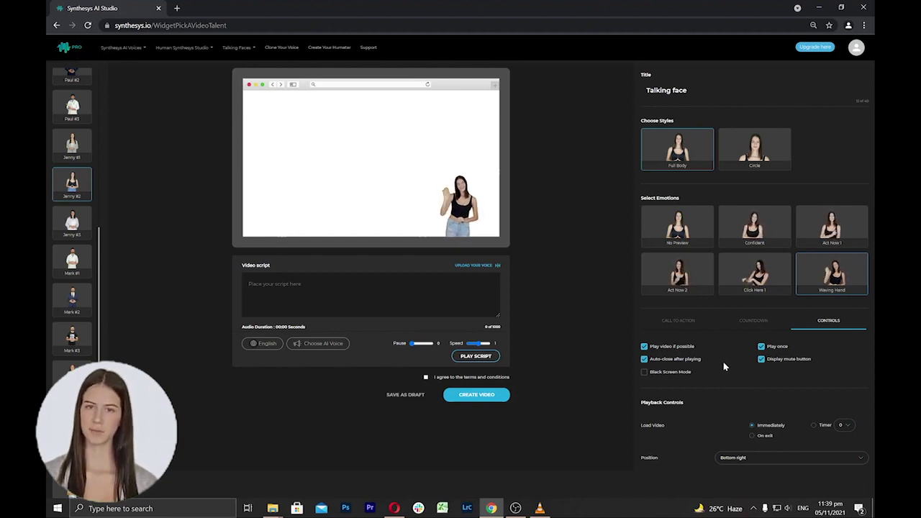
{"action": "left_click", "coordinate": [644, 373]}
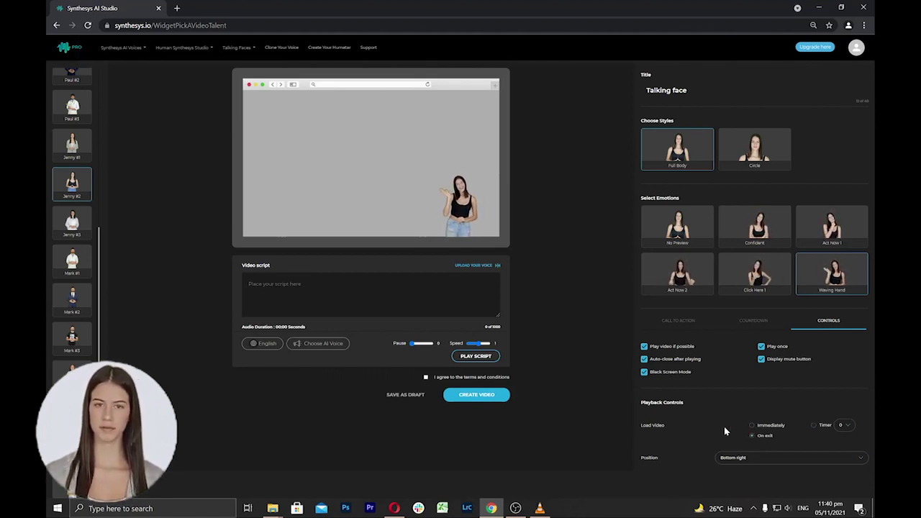
Try the talking face at Top left, Top right and Bottom left, then return it to Bottom right
{"action": "left_click", "coordinate": [740, 459]}
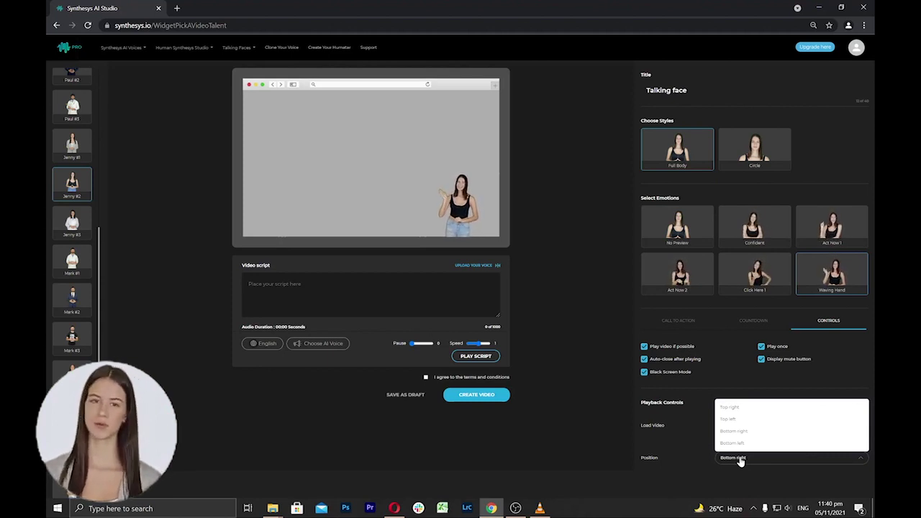
{"action": "left_click", "coordinate": [730, 418]}
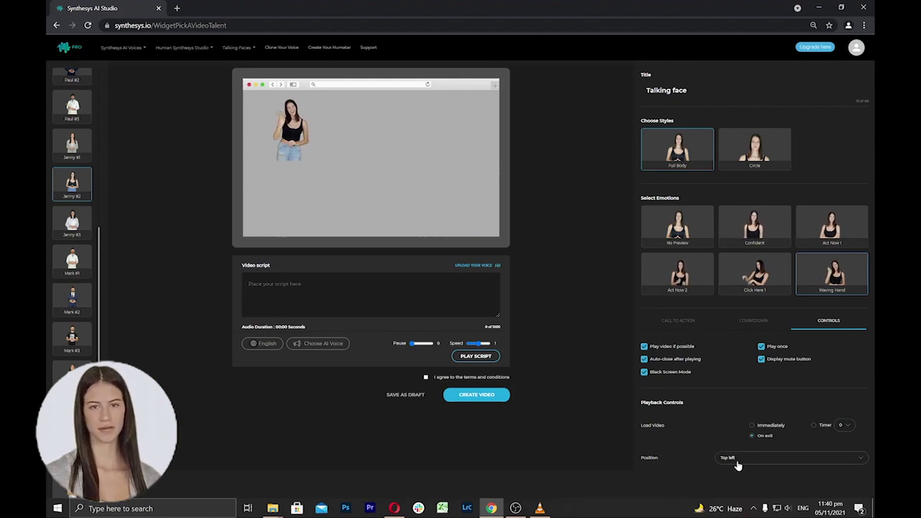
{"action": "left_click", "coordinate": [736, 466]}
{"action": "left_click", "coordinate": [729, 408]}
{"action": "left_click", "coordinate": [734, 457]}
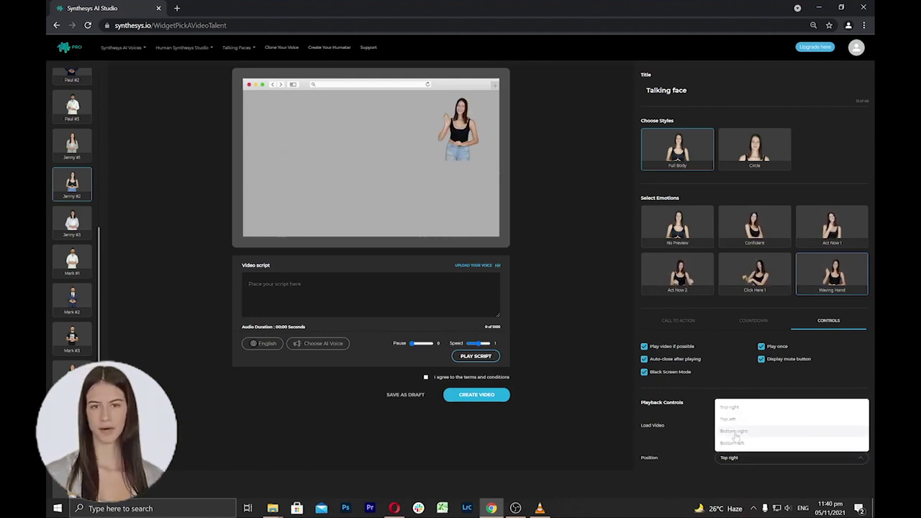
{"action": "left_click", "coordinate": [734, 442]}
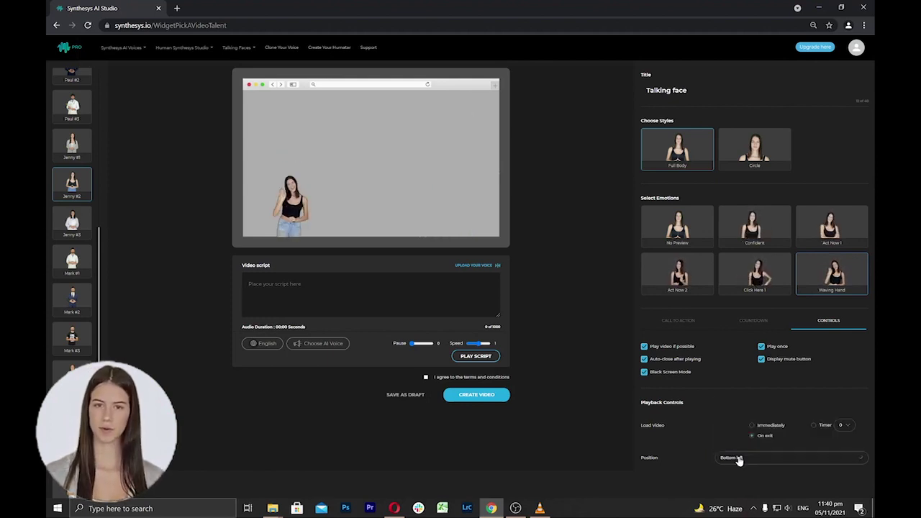
{"action": "left_click", "coordinate": [739, 459]}
{"action": "left_click", "coordinate": [737, 437]}
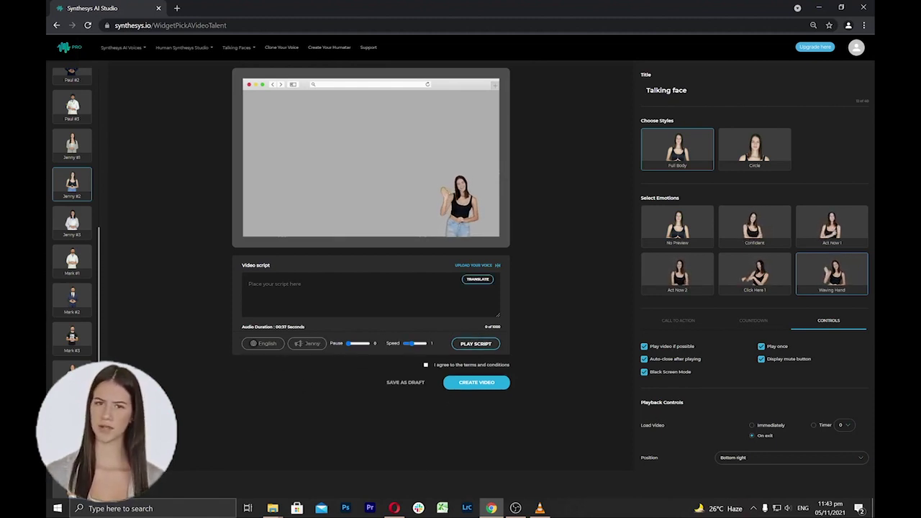
Paste the script, keep English, choose an Australian voice and preview the narration
{"action": "key", "text": "ctrl+v"}
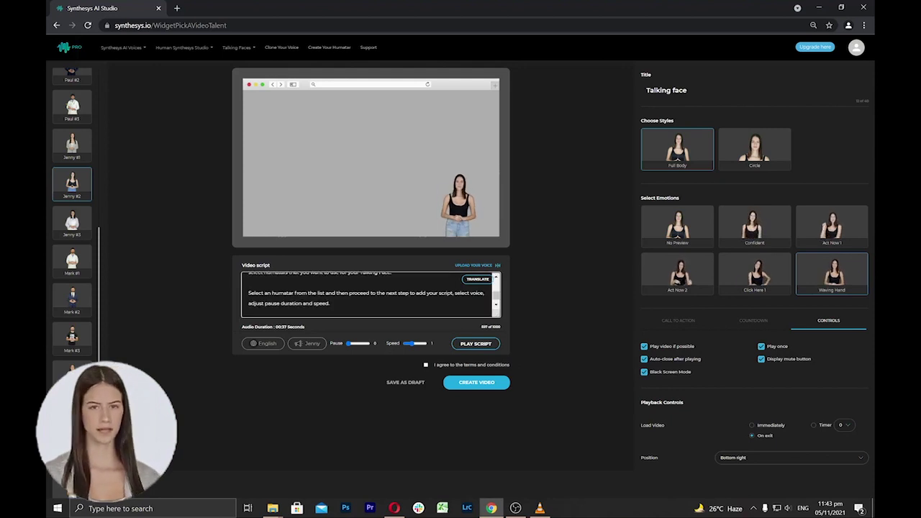
{"action": "left_click", "coordinate": [275, 344]}
{"action": "left_click", "coordinate": [395, 84]}
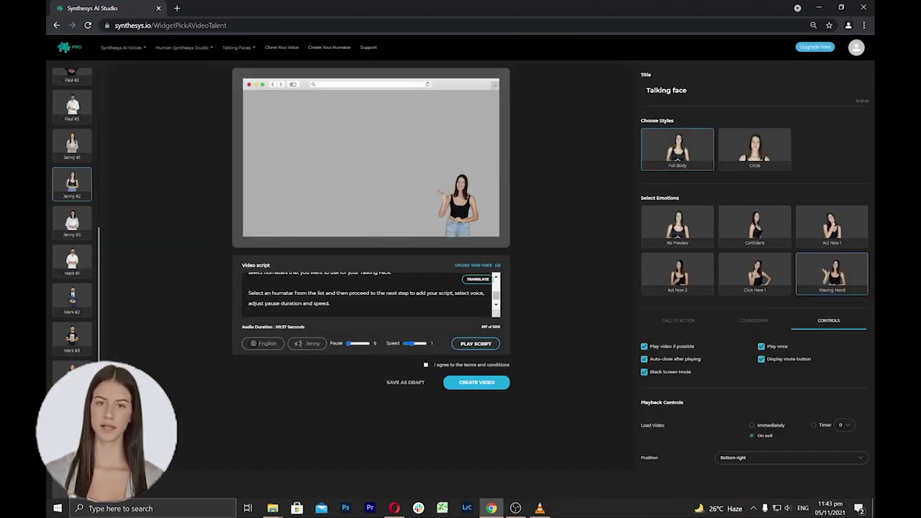
{"action": "left_click", "coordinate": [314, 347]}
{"action": "scroll", "coordinate": [398, 172], "scroll_direction": "down", "scroll_amount": 5}
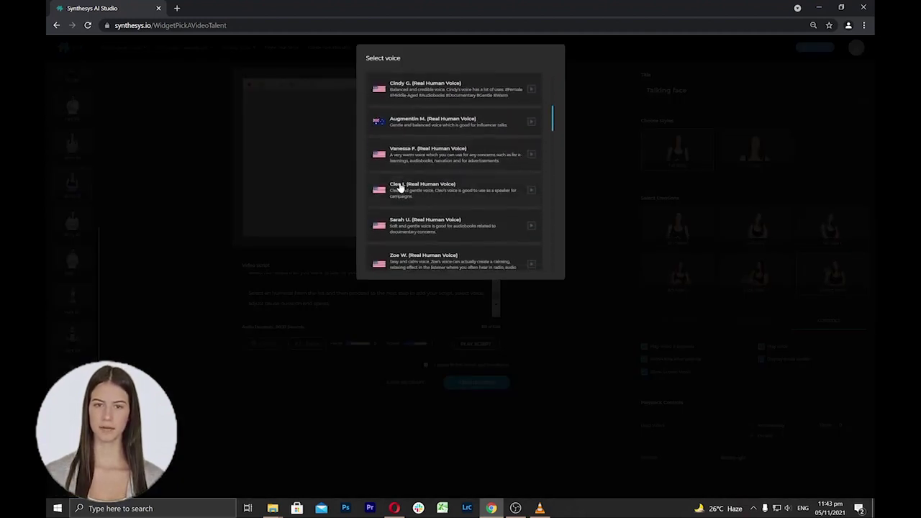
{"action": "left_click", "coordinate": [400, 185]}
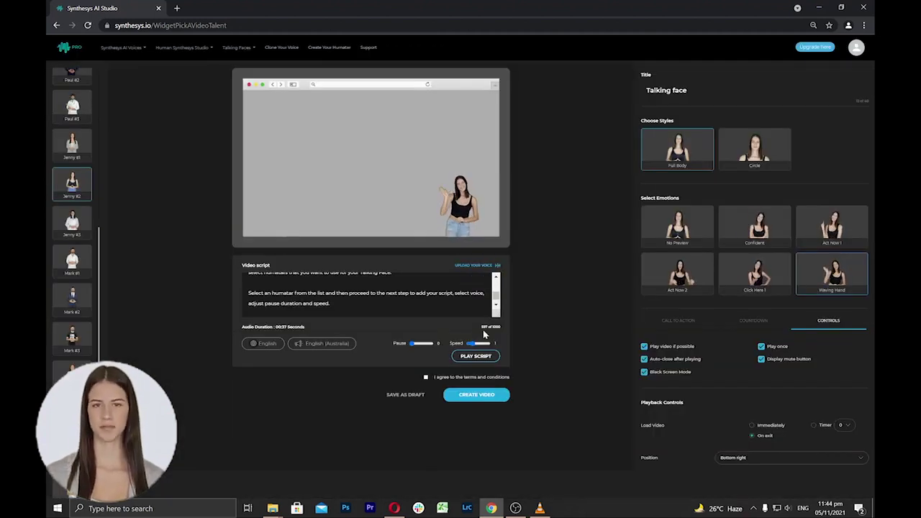
{"action": "left_click_drag", "start_coordinate": [482, 345], "coordinate": [501, 330]}
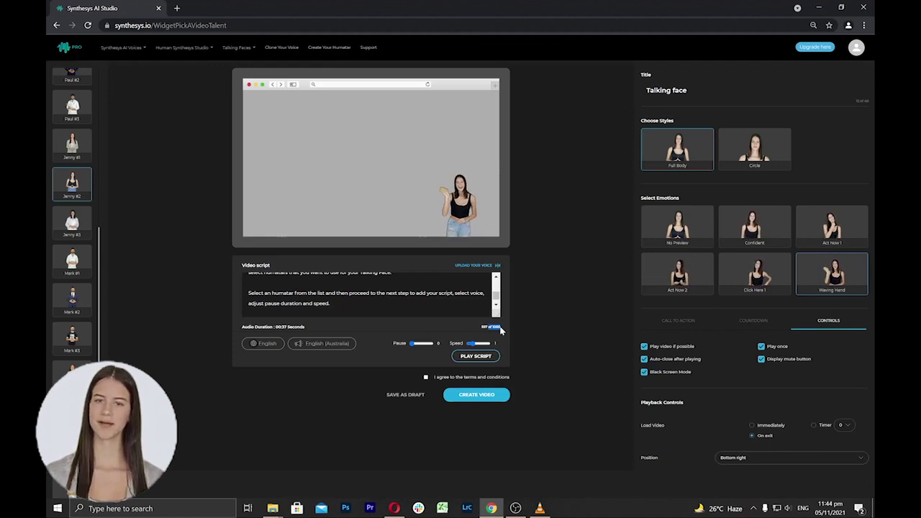
{"action": "left_click", "coordinate": [473, 357]}
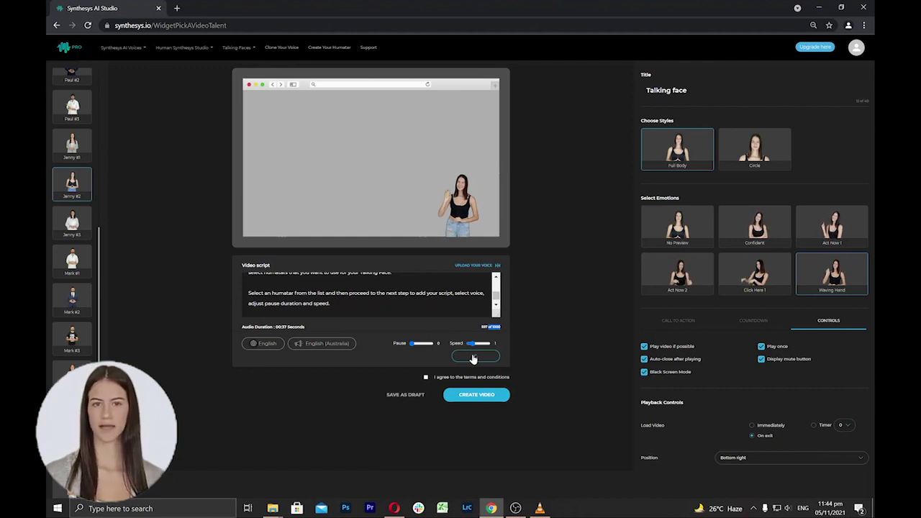
Agree to the terms, dismiss the notice and create the talking face video
{"action": "left_click", "coordinate": [425, 377]}
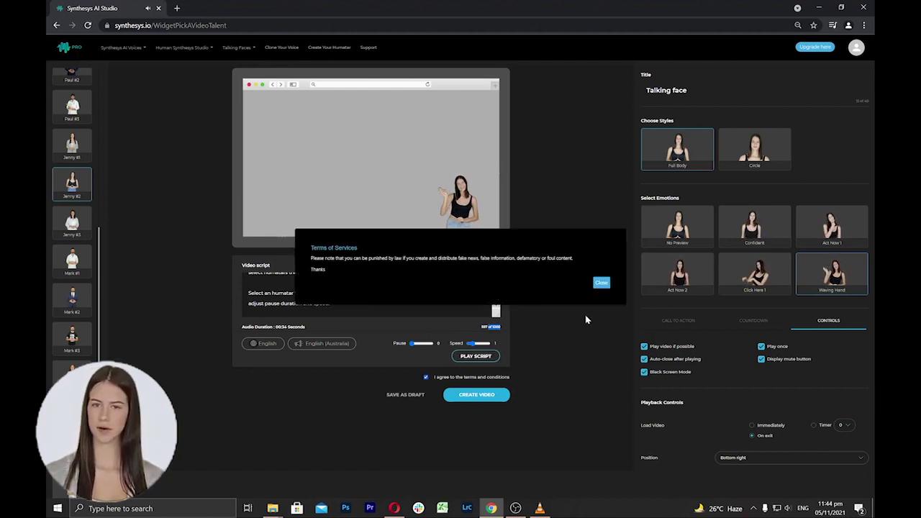
{"action": "left_click", "coordinate": [601, 284]}
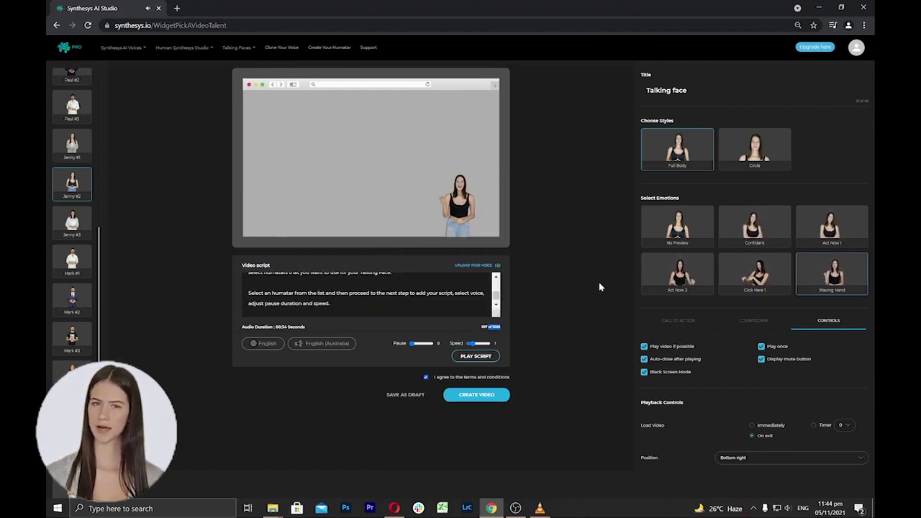
{"action": "left_click", "coordinate": [482, 395]}
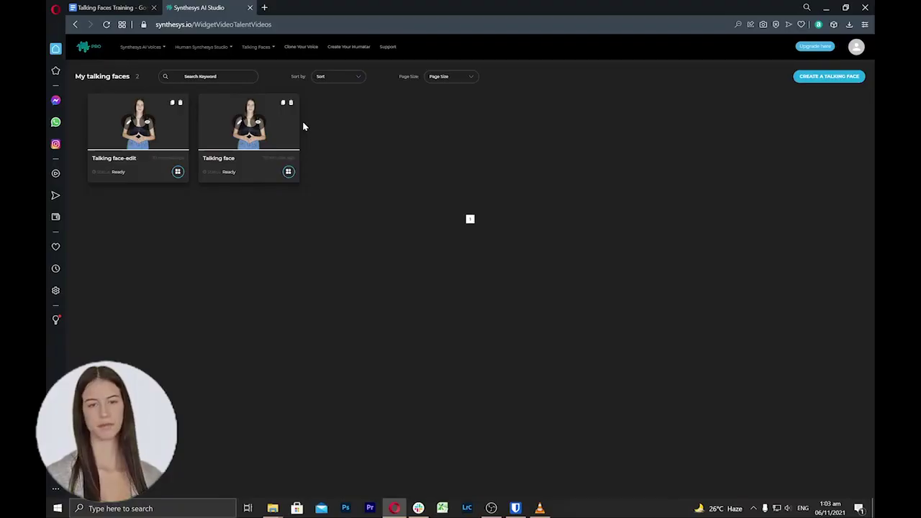
Go to the Reface page and filter faces to Female, closing Add Image without uploading
{"action": "left_click", "coordinate": [254, 46]}
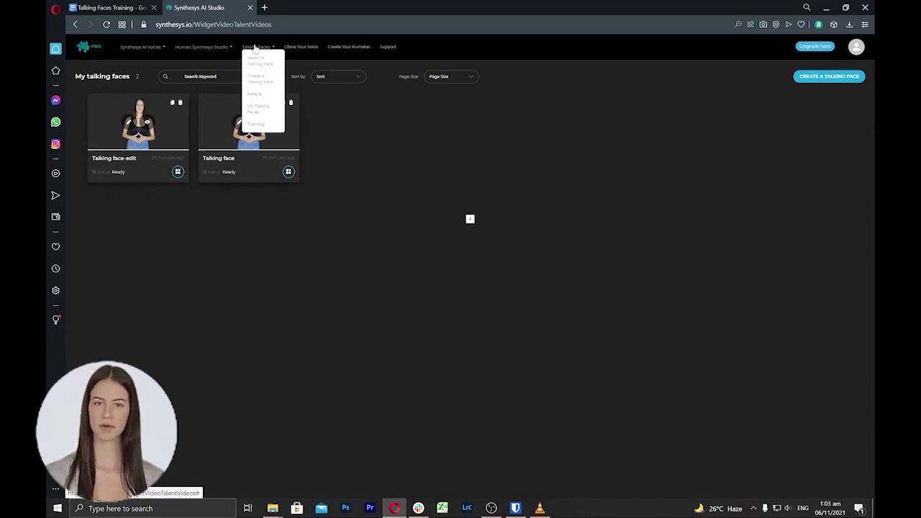
{"action": "left_click", "coordinate": [256, 95]}
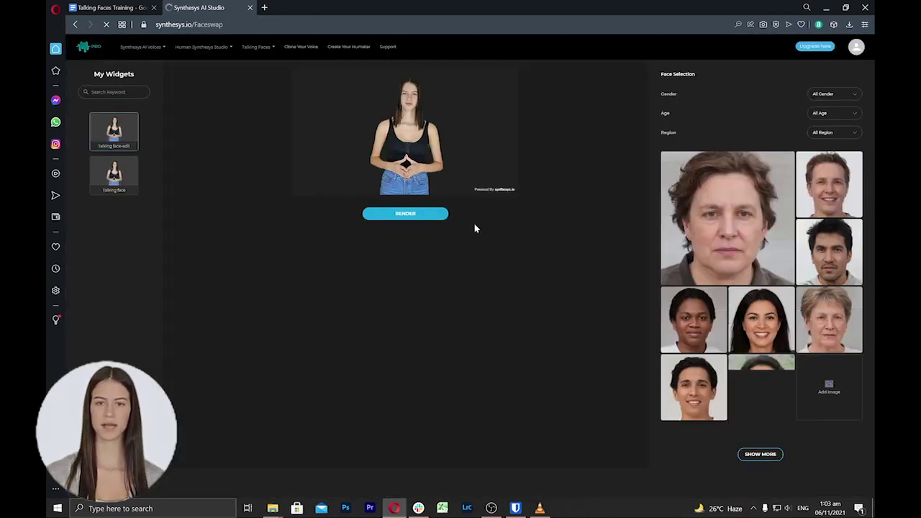
{"action": "left_click", "coordinate": [843, 95]}
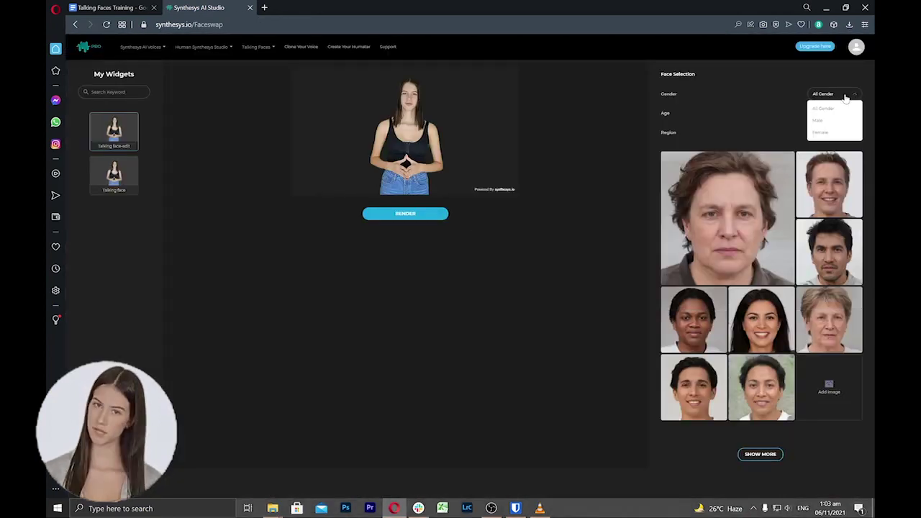
{"action": "left_click", "coordinate": [833, 133]}
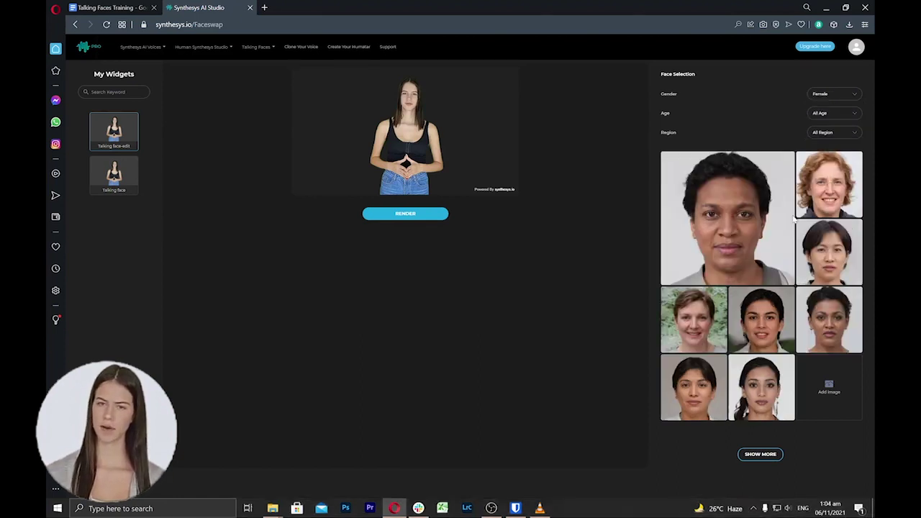
{"action": "left_click", "coordinate": [830, 398]}
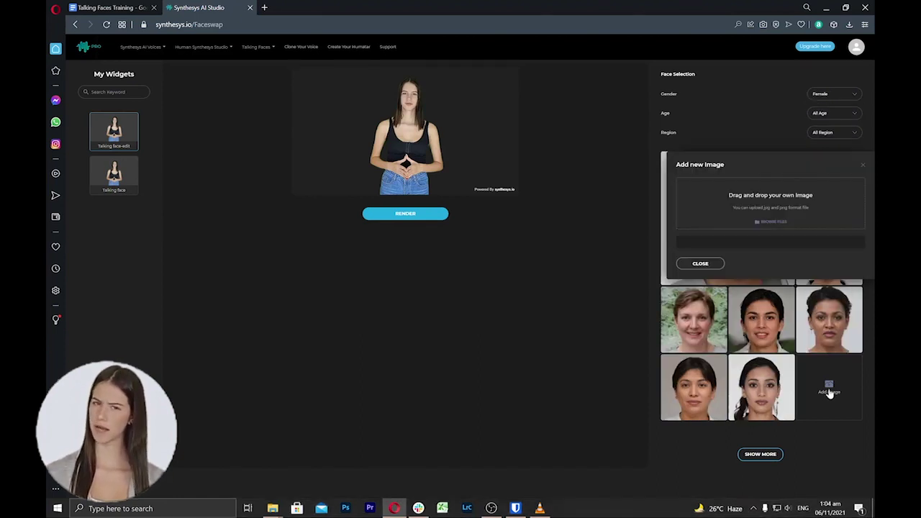
{"action": "left_click", "coordinate": [701, 265]}
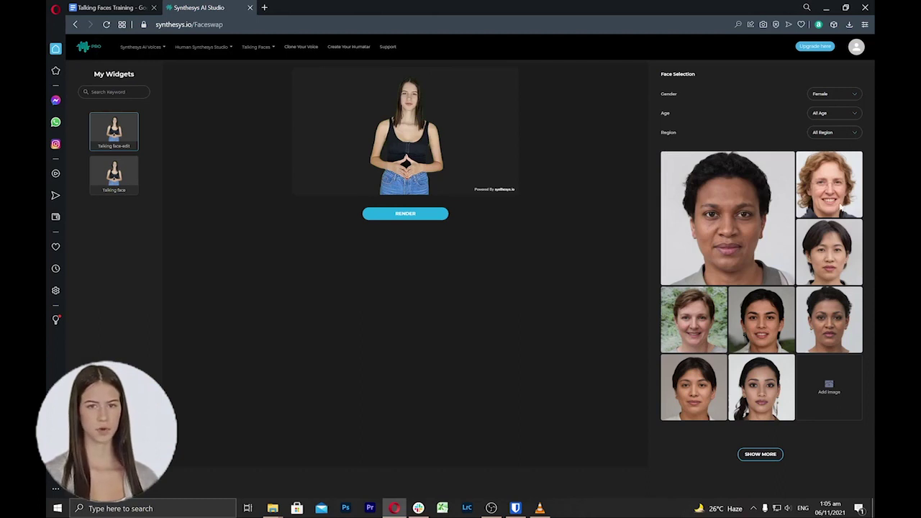
Filter faces to Female, Young Adult and White, pick the second top-row face, and render
{"action": "left_click", "coordinate": [851, 102]}
{"action": "left_click", "coordinate": [846, 100]}
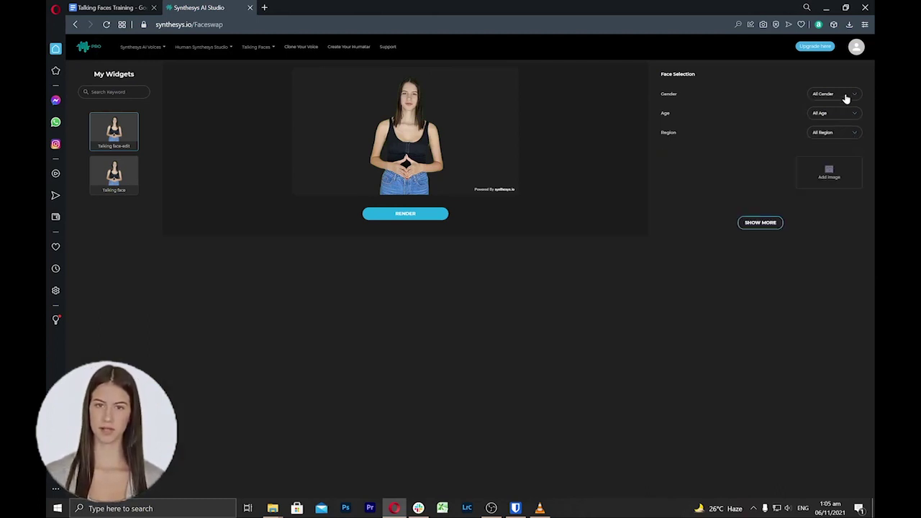
{"action": "left_click", "coordinate": [846, 99]}
{"action": "left_click", "coordinate": [839, 117]}
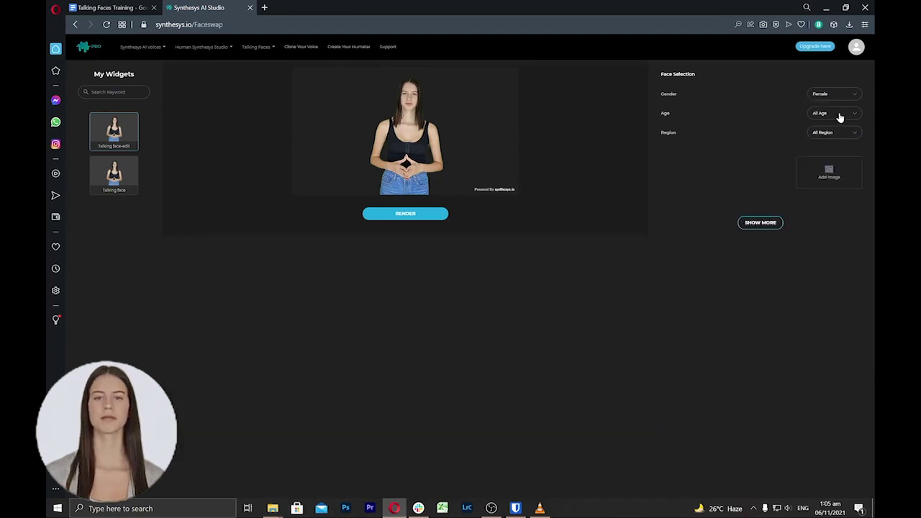
{"action": "left_click", "coordinate": [839, 115]}
{"action": "left_click", "coordinate": [833, 145]}
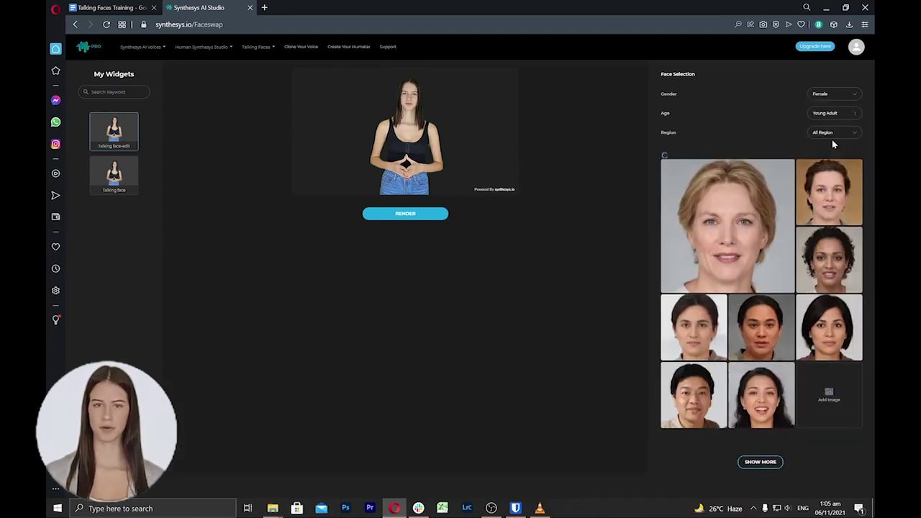
{"action": "left_click", "coordinate": [835, 137]}
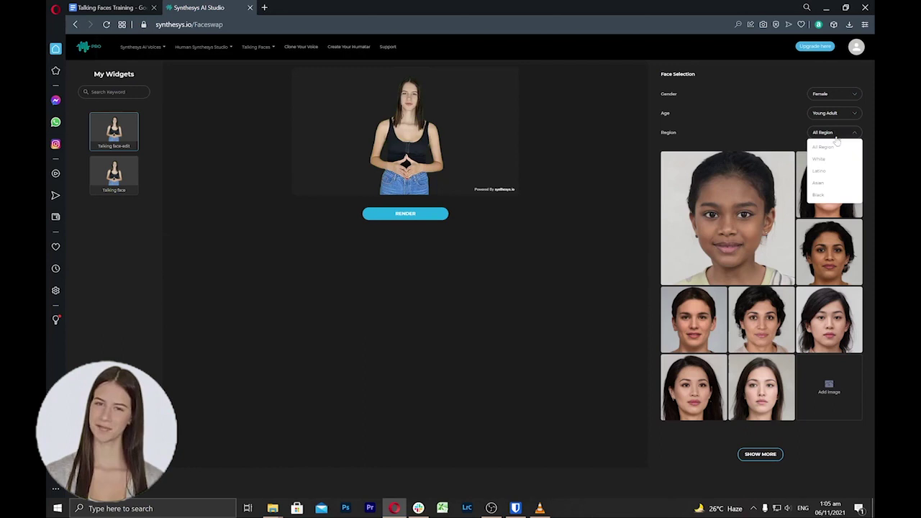
{"action": "left_click", "coordinate": [831, 159]}
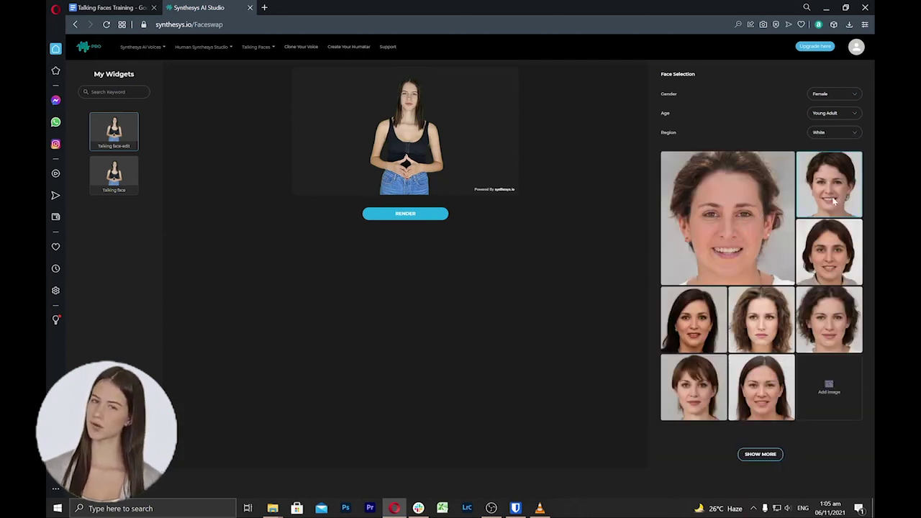
{"action": "left_click", "coordinate": [835, 204]}
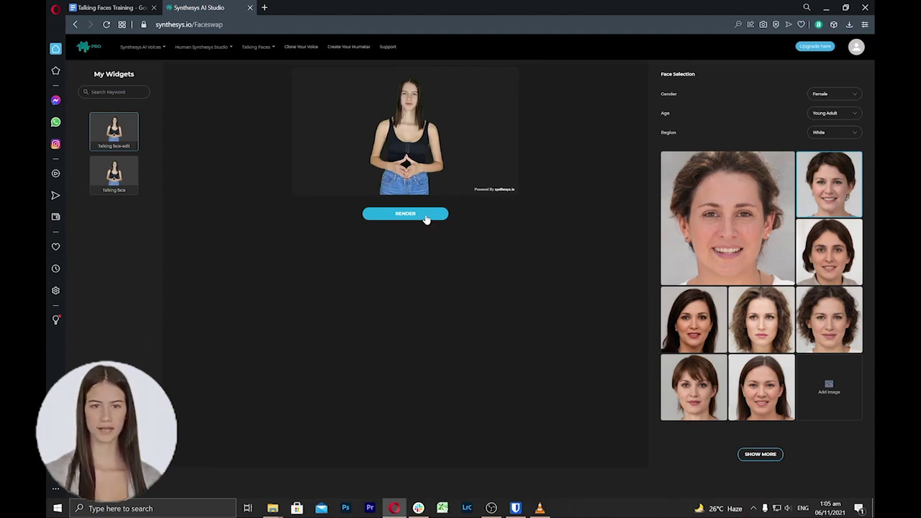
{"action": "left_click", "coordinate": [426, 215]}
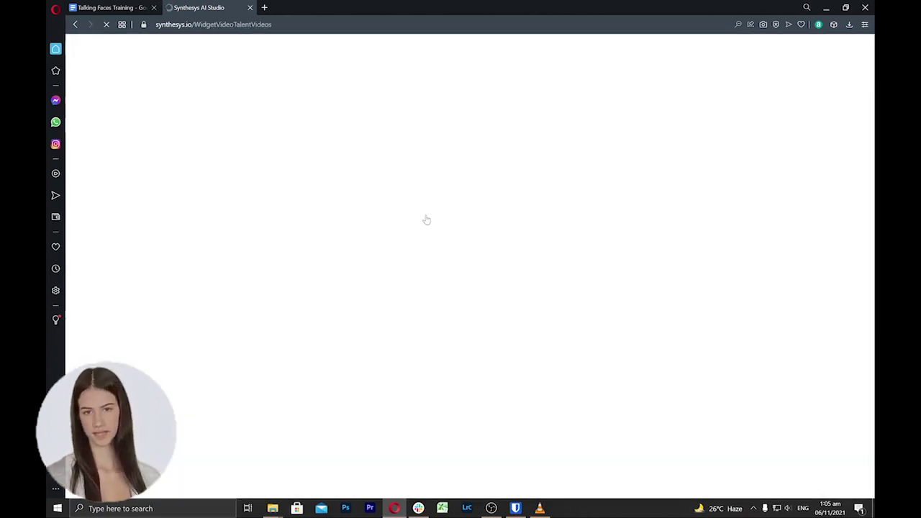